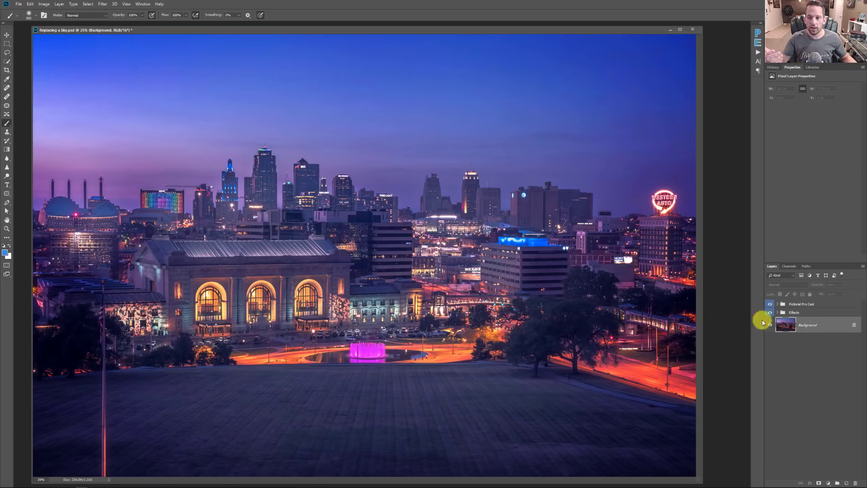
left_click(769, 304)
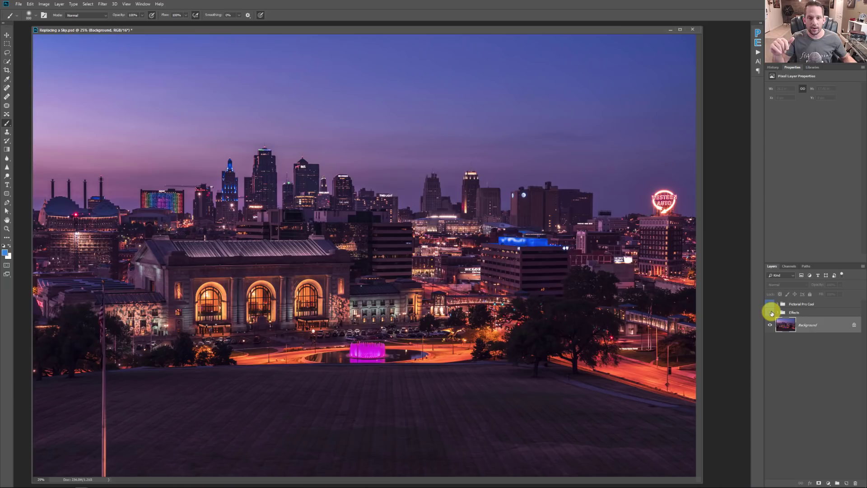
left_click(771, 312)
left_click(769, 304)
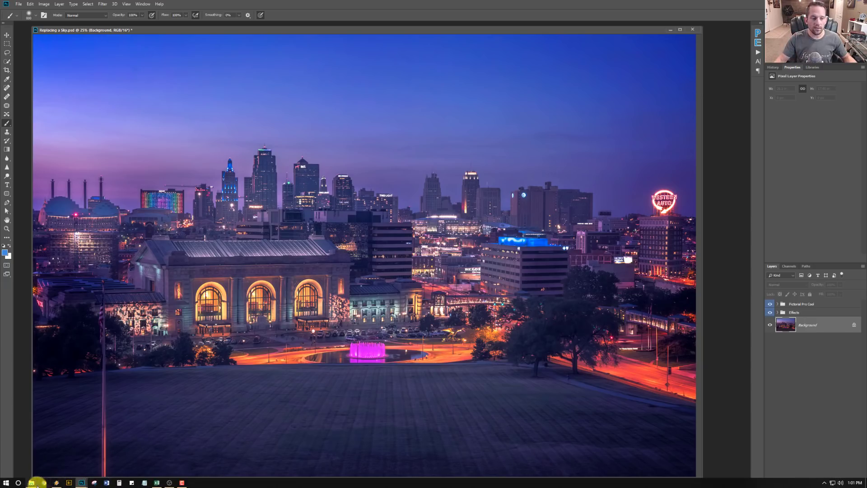
Open the pink cloud sky raw file in Camera Raw and start healing its dust spots
left_click(31, 483)
left_click(238, 429)
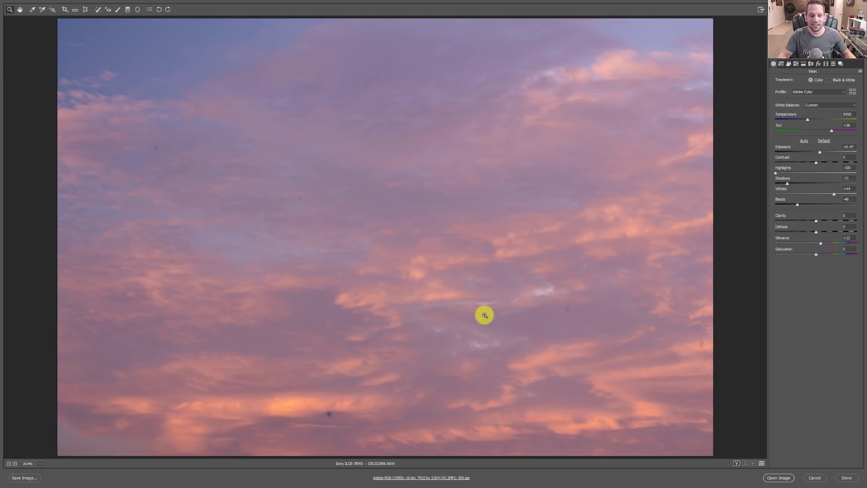
left_click(99, 10)
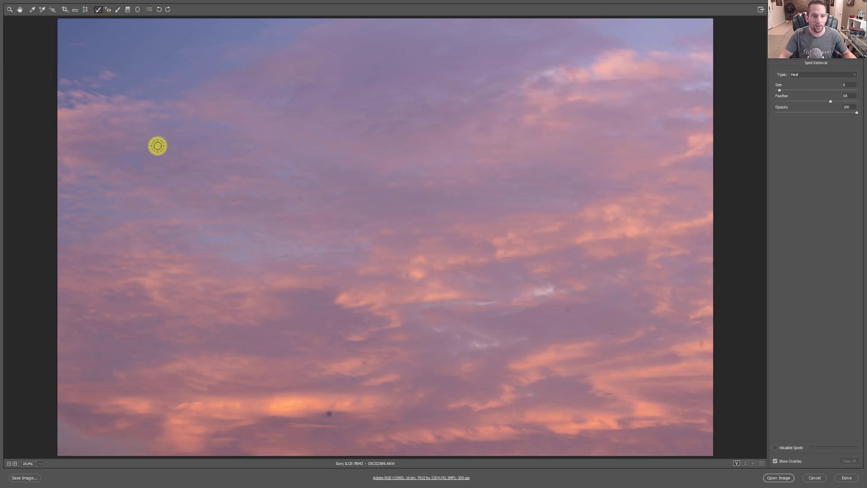
left_click(156, 148)
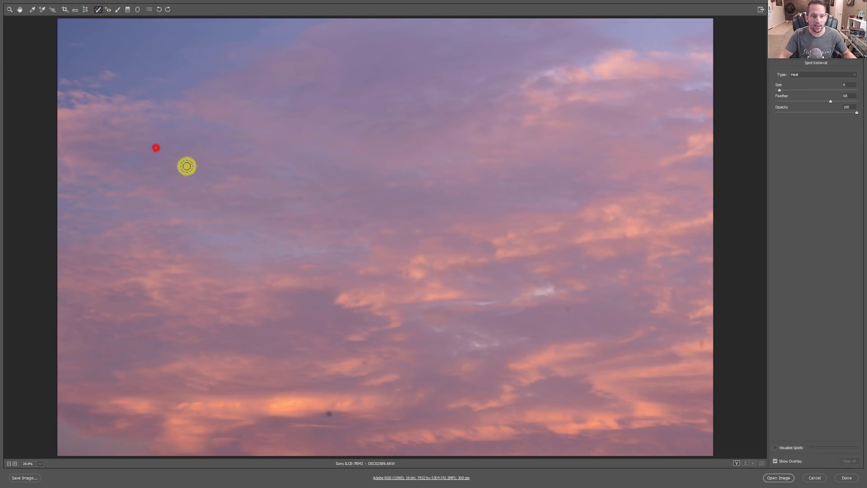
left_click(300, 199)
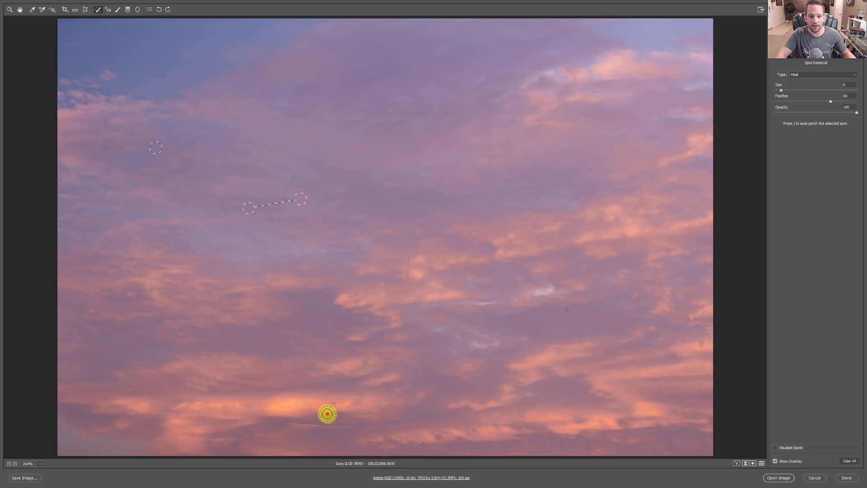
left_click(327, 414)
Heal the remaining dust spots in the lower-middle, right, top-left and lower-left clouds
left_click(363, 361)
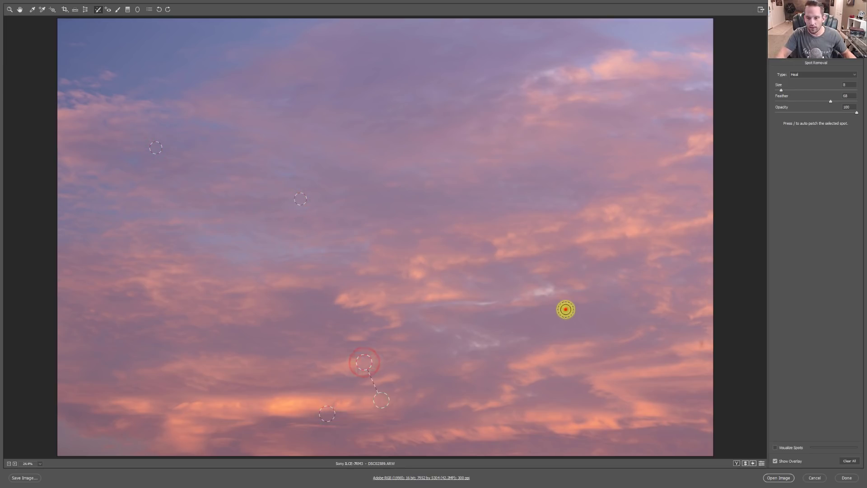
left_click(565, 310)
left_click(701, 344)
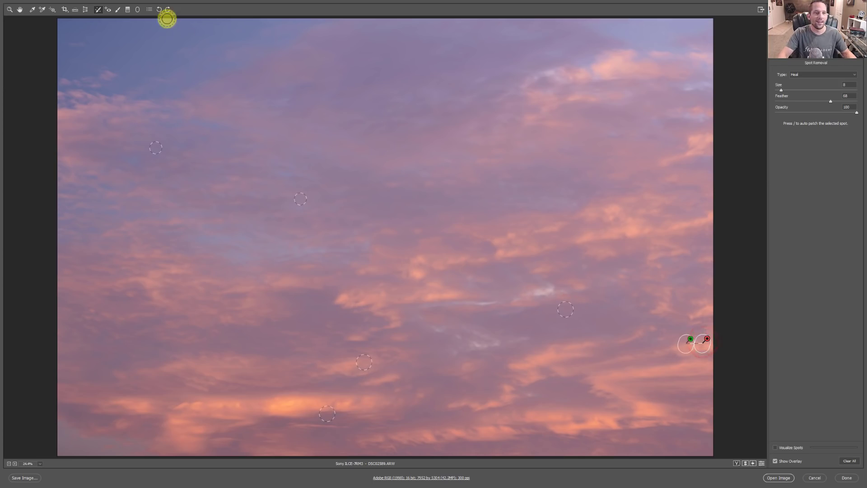
left_click(165, 56)
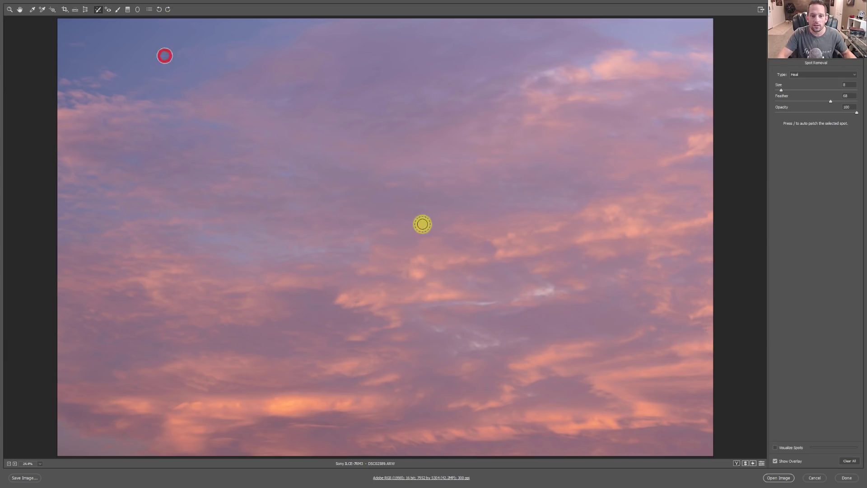
left_click(160, 318)
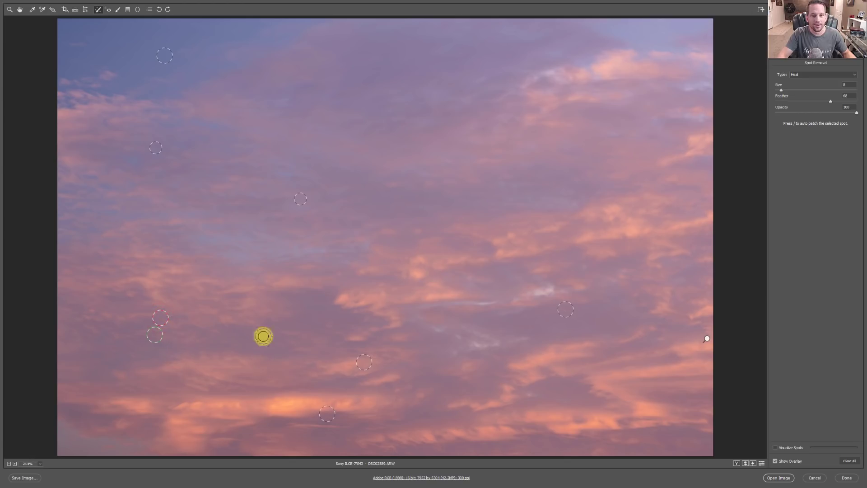
Apply Auto tone in Basic and open the edited sky photo in Photoshop
left_click(20, 9)
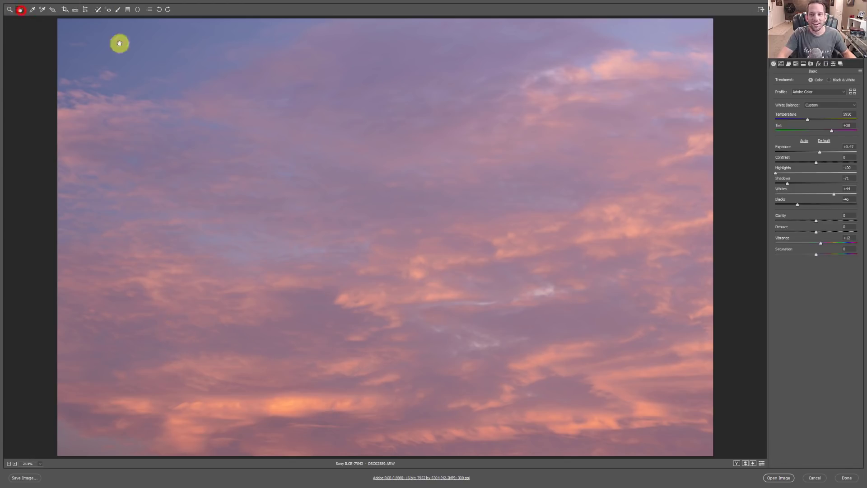
left_click(800, 143)
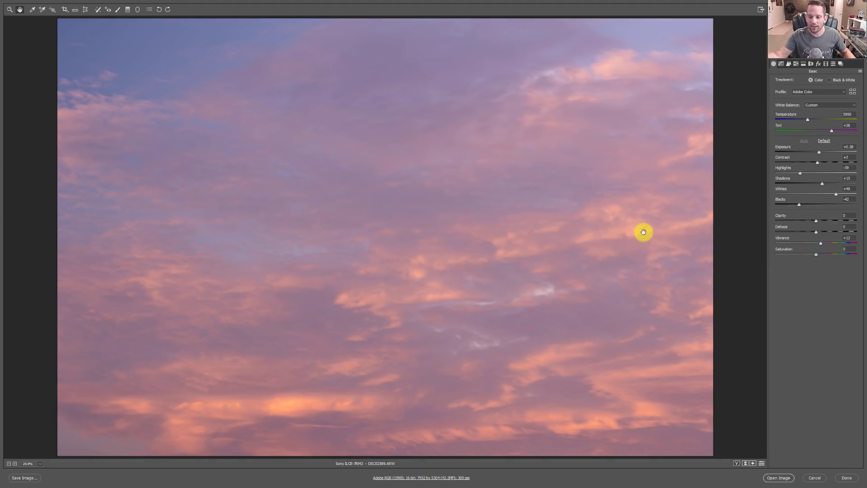
left_click(773, 482)
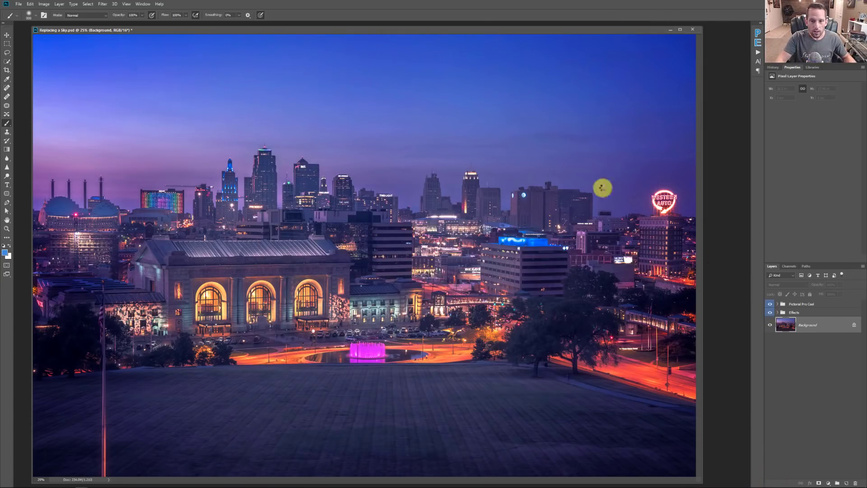
Float the sky photo window over the city document
left_click_drag(57, 31, 79, 33)
left_click(45, 29)
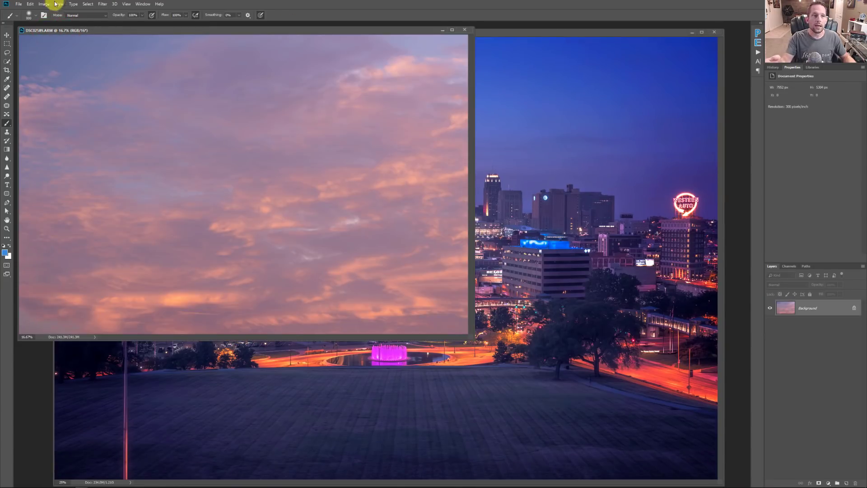
left_click_drag(260, 33, 288, 52)
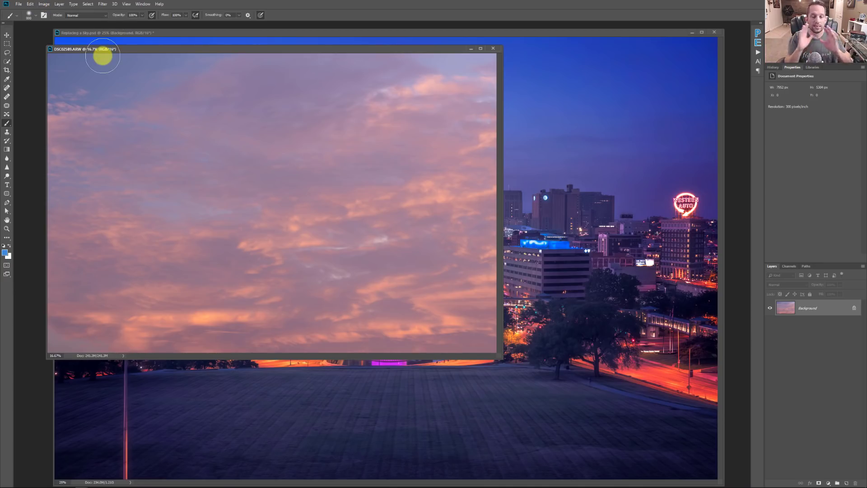
Turn off Open Documents as Tabs in the Workspace preferences
left_click(30, 4)
left_click(52, 274)
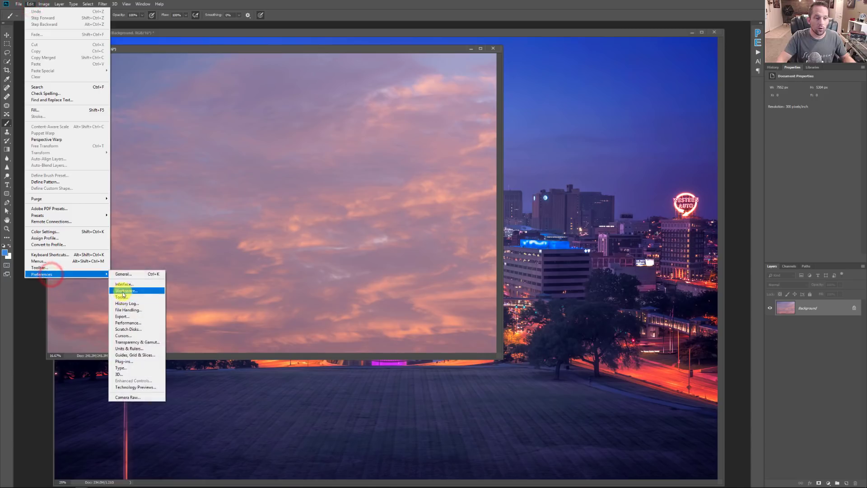
left_click(122, 291)
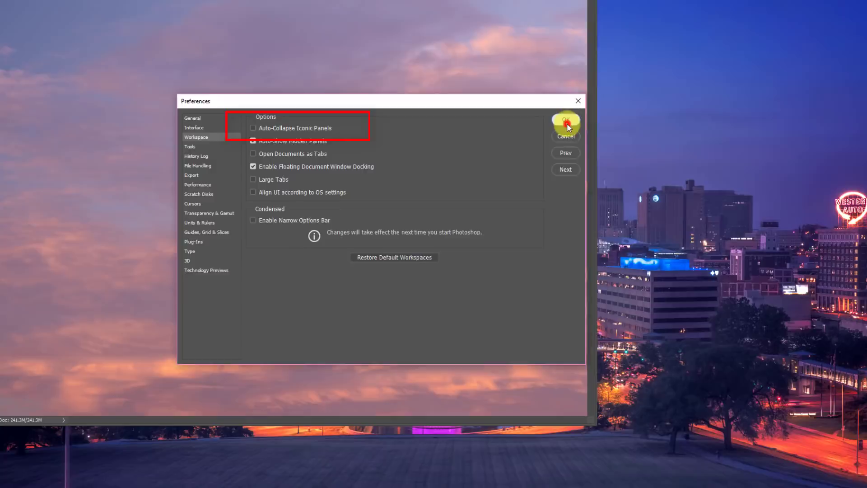
left_click(746, 70)
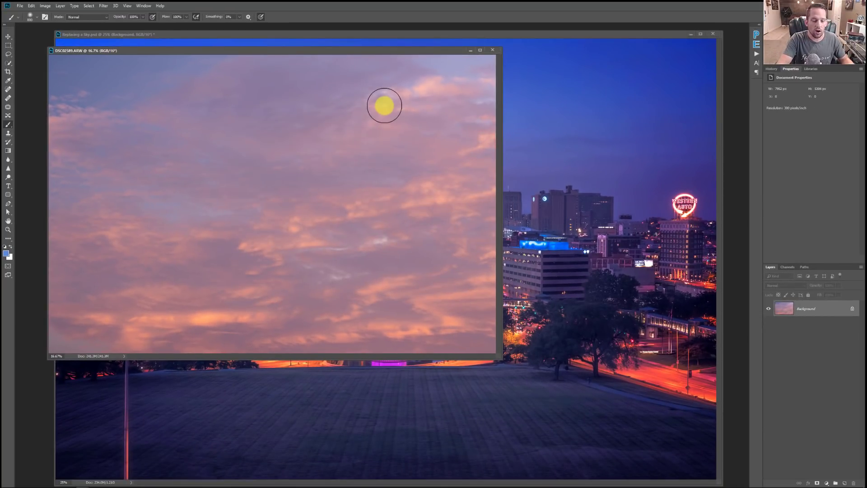
Move the sky photo into the skyline document as Layer 1, hide both groups, and reposition it
key("v")
left_click_drag(320, 144, 565, 161)
key("space")
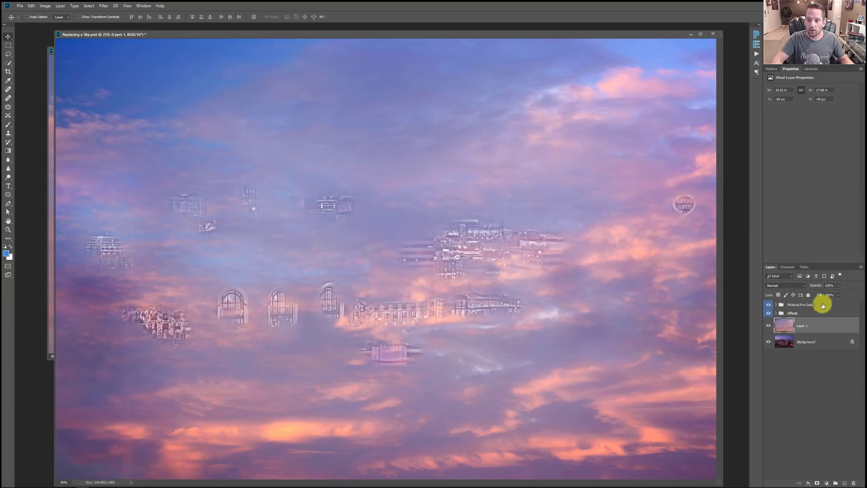
left_click_drag(770, 311, 766, 304)
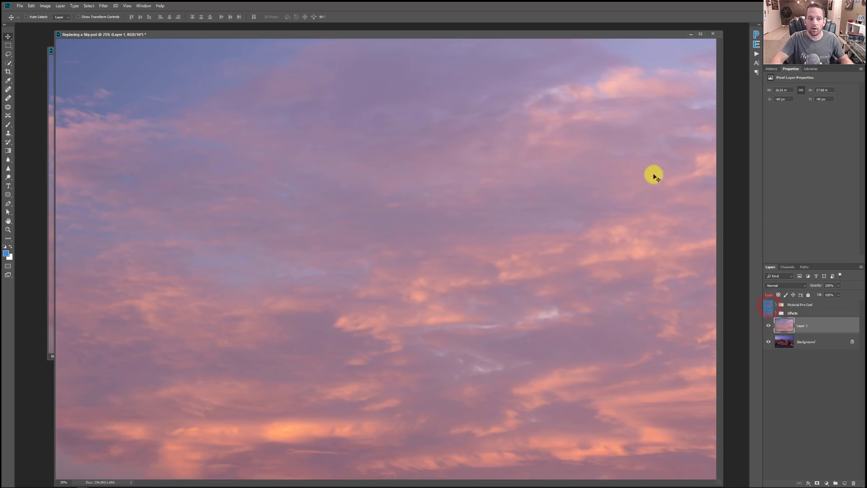
left_click_drag(369, 311, 366, 338)
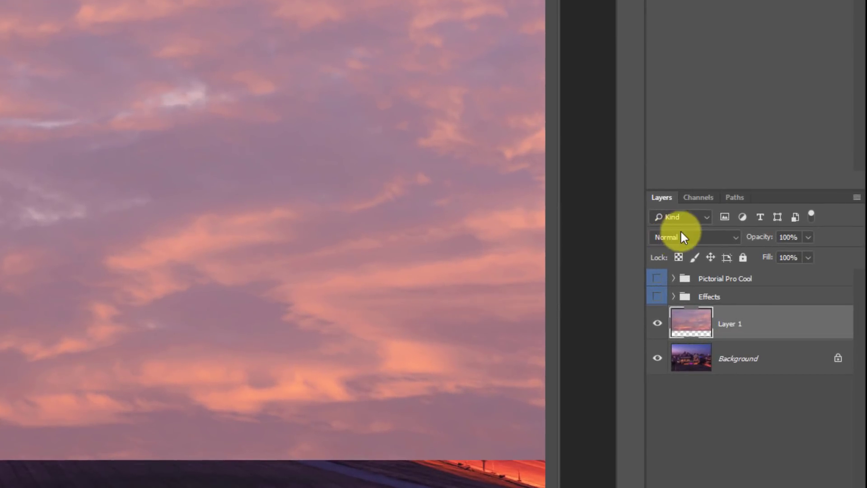
Set the sky layer's blend mode to Soft Light and toggle it to compare
left_click(757, 274)
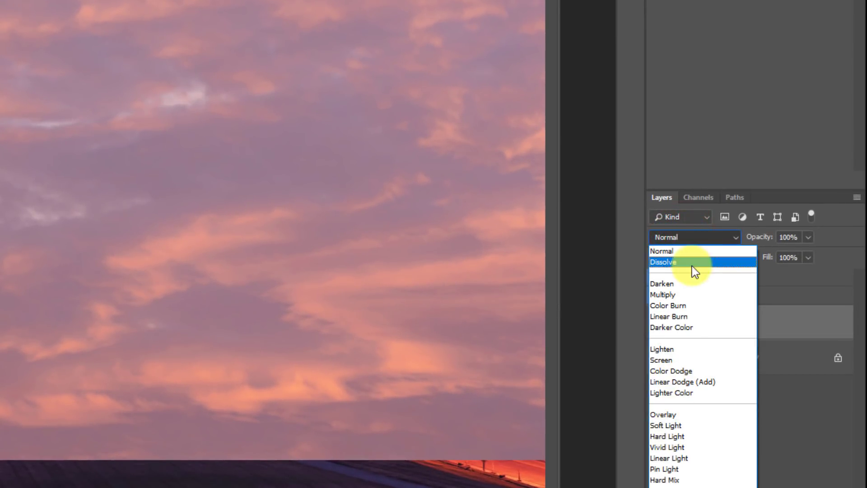
left_click(691, 233)
left_click(691, 231)
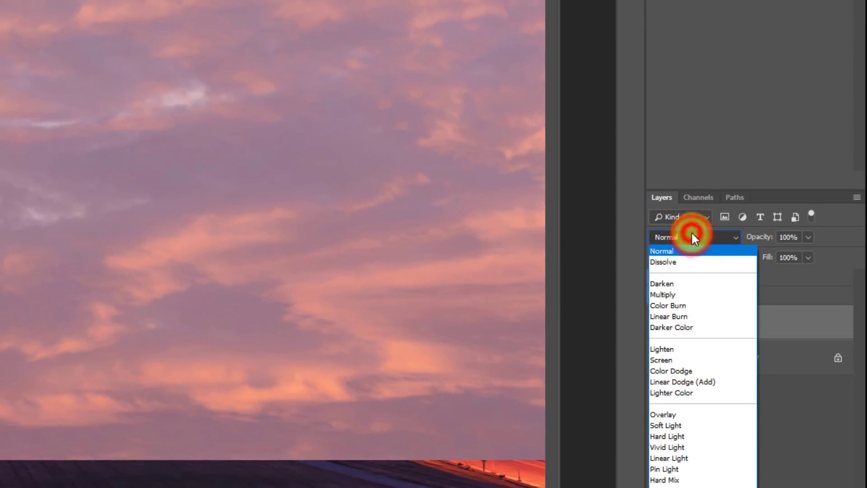
left_click(668, 424)
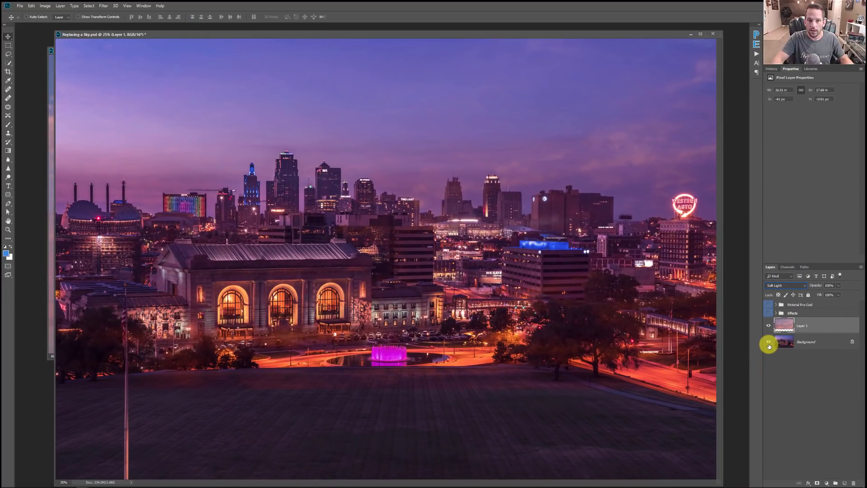
left_click(768, 325)
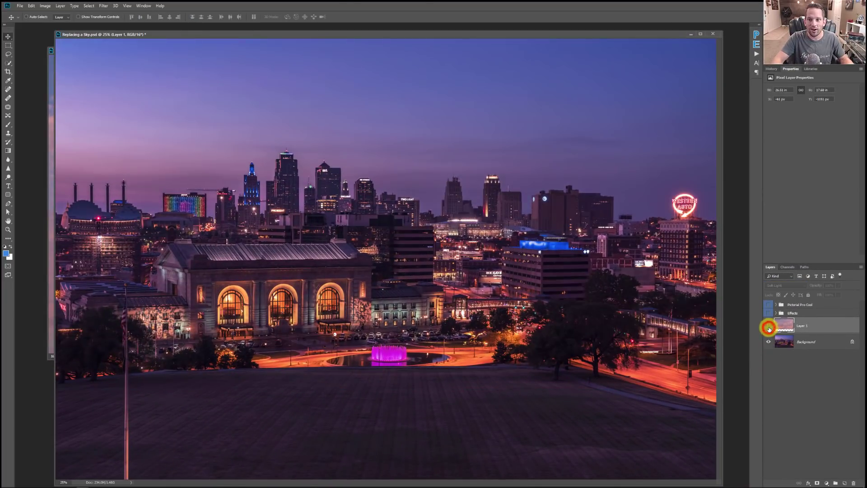
left_click(768, 326)
Shift the sky up to show more clouds and compare it on and off again
left_click_drag(524, 304, 521, 218)
left_click_drag(489, 289, 460, 216)
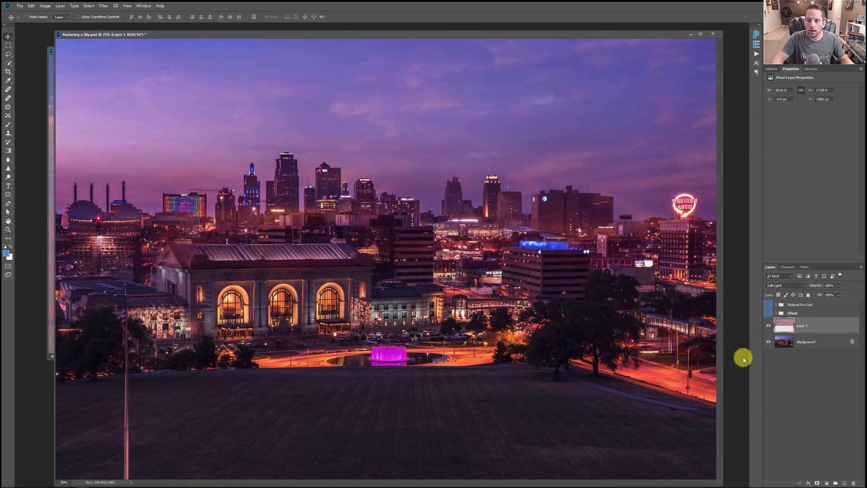
left_click(768, 326)
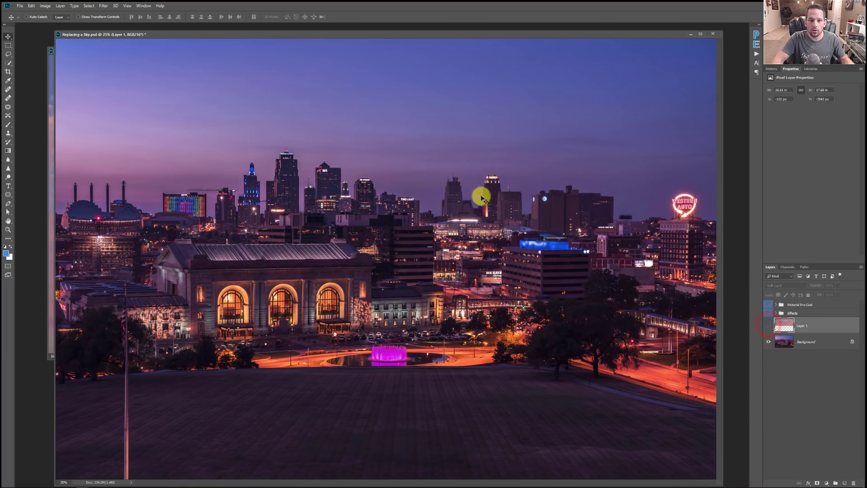
left_click(766, 326)
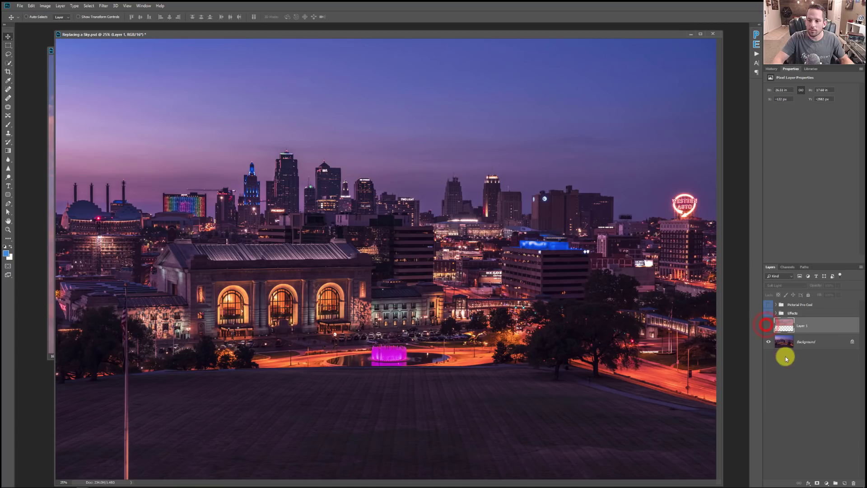
Quick-select the open sky above the buildings on the Background layer
left_click(822, 343)
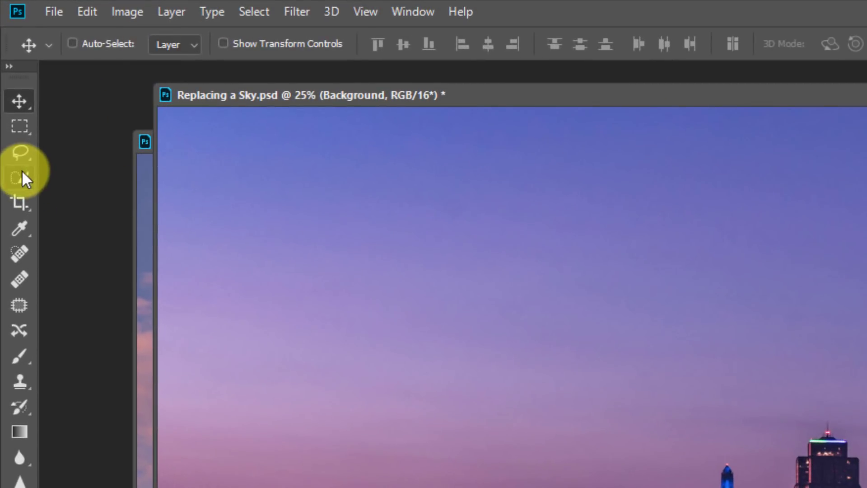
left_click_drag(22, 170, 69, 185)
mouse_move(400, 236)
left_mouse_down()
mouse_move(281, 316)
mouse_move(464, 279)
mouse_move(600, 315)
mouse_move(866, 316)
mouse_move(653, 376)
left_mouse_up()
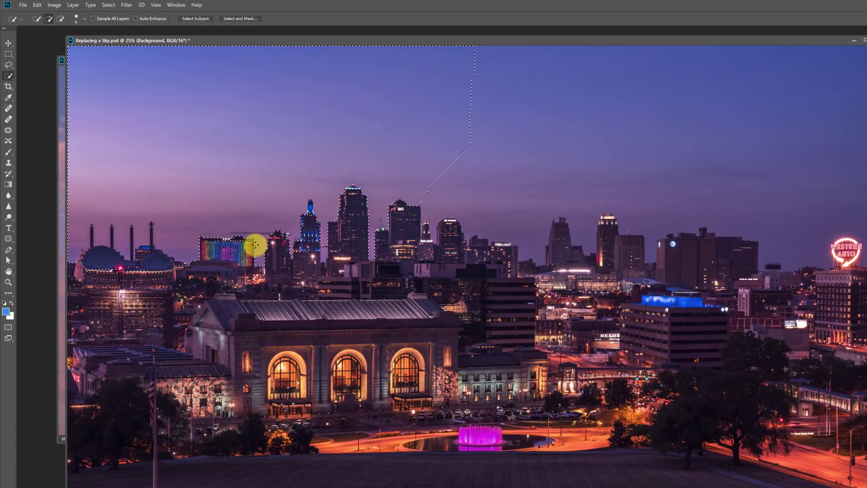
mouse_move(357, 140)
left_mouse_down()
mouse_move(465, 149)
mouse_move(535, 189)
mouse_move(619, 176)
mouse_move(428, 170)
left_mouse_up()
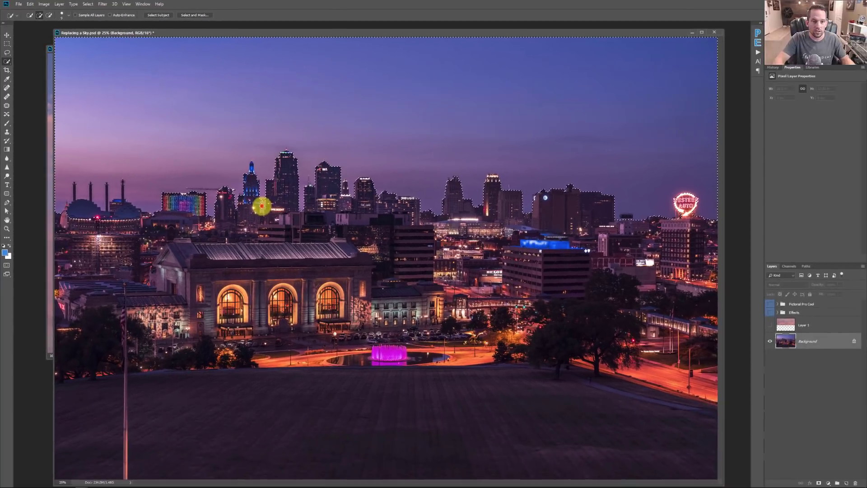
left_click_drag(262, 207, 262, 201)
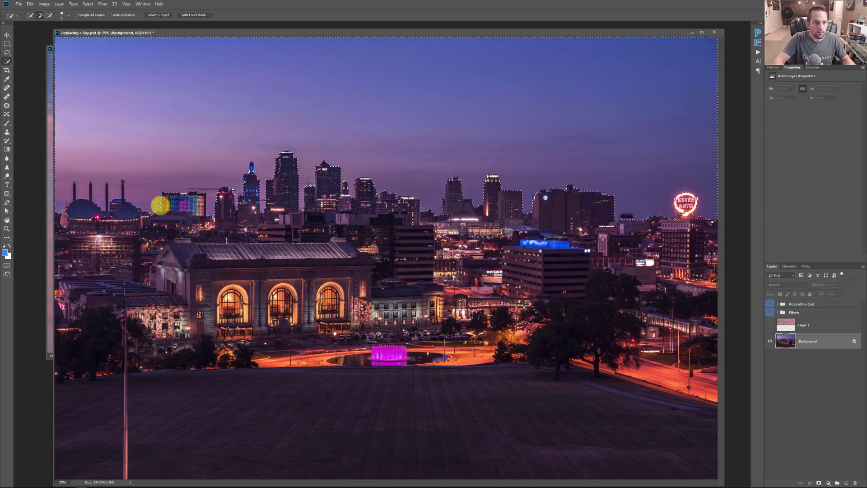
Show Layer 1 and add a layer mask limiting the clouds to the selected sky
left_click(768, 325)
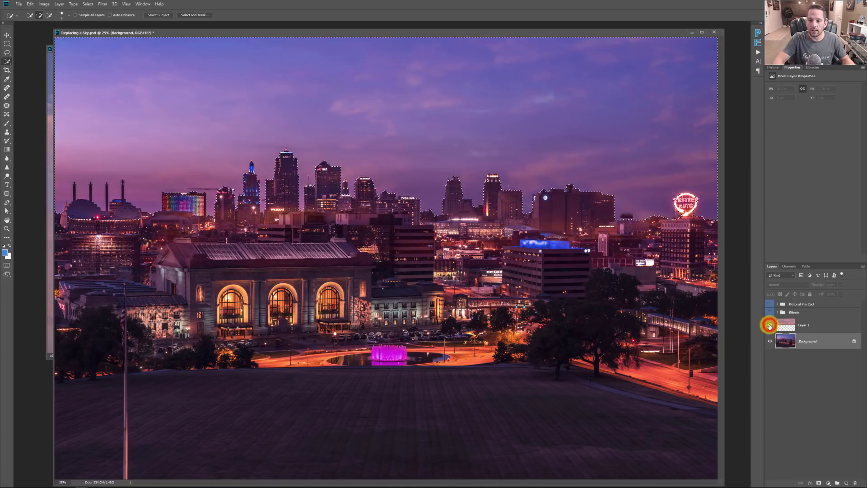
left_click(819, 325)
left_click(819, 482)
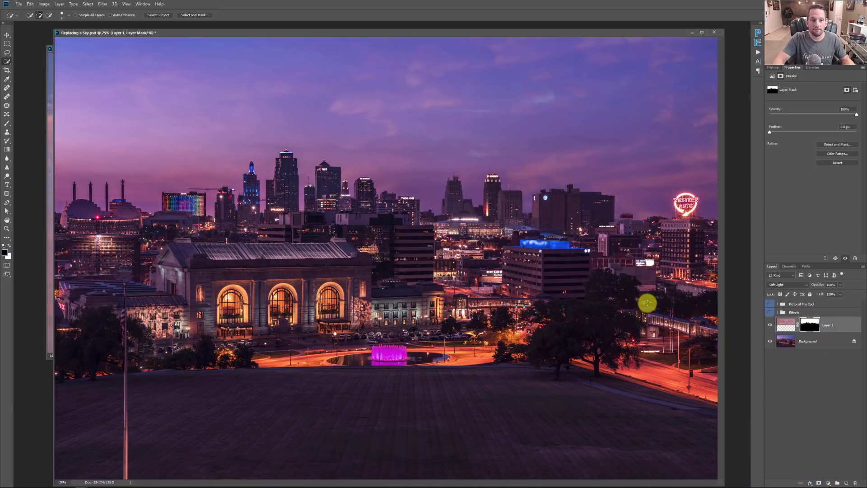
left_click(770, 325)
left_click(770, 325)
left_click(808, 325)
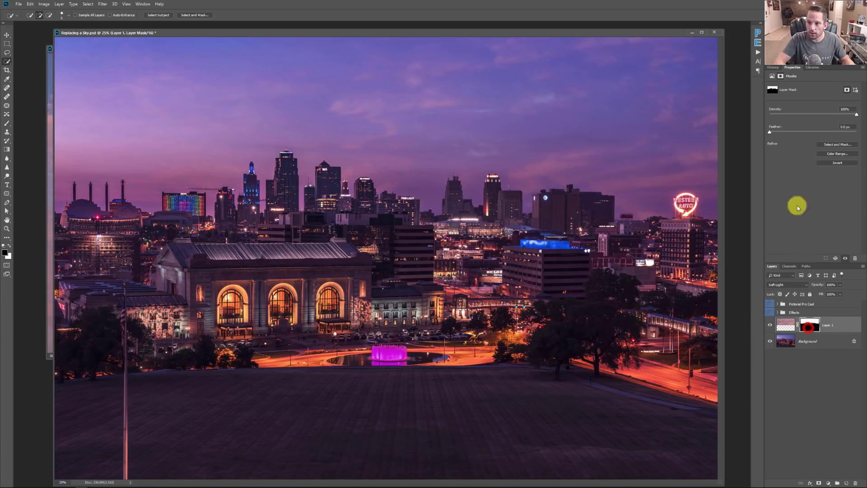
Feather the mask edge to about 2 px and fit the image back in view
left_click_drag(571, 195, 602, 199)
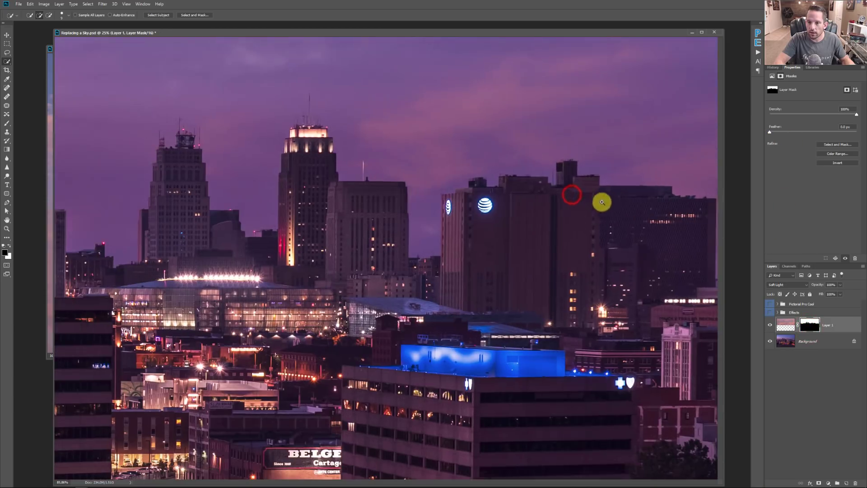
left_click_drag(771, 134, 785, 132)
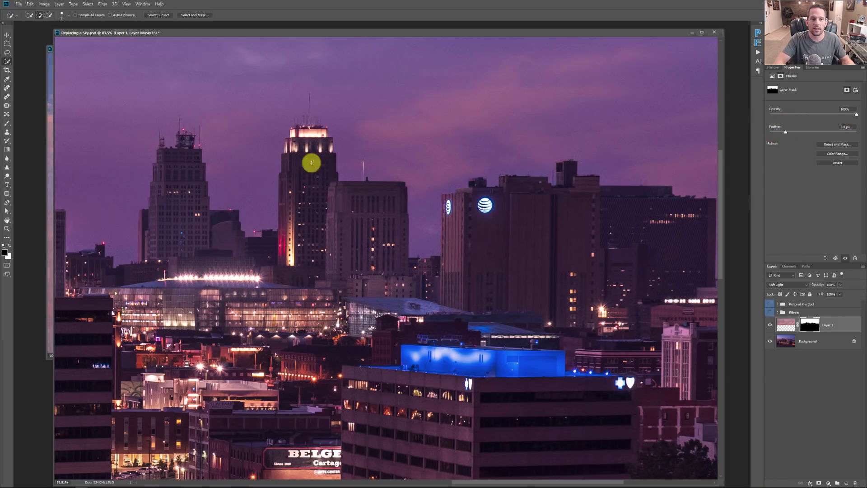
key("ctrl+0")
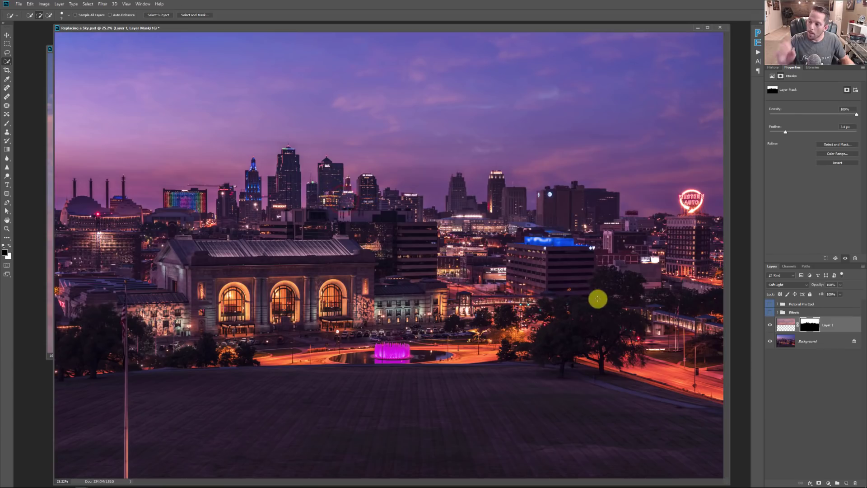
Add a Curves adjustment layer clipped to the cloud sky layer
left_click(787, 324)
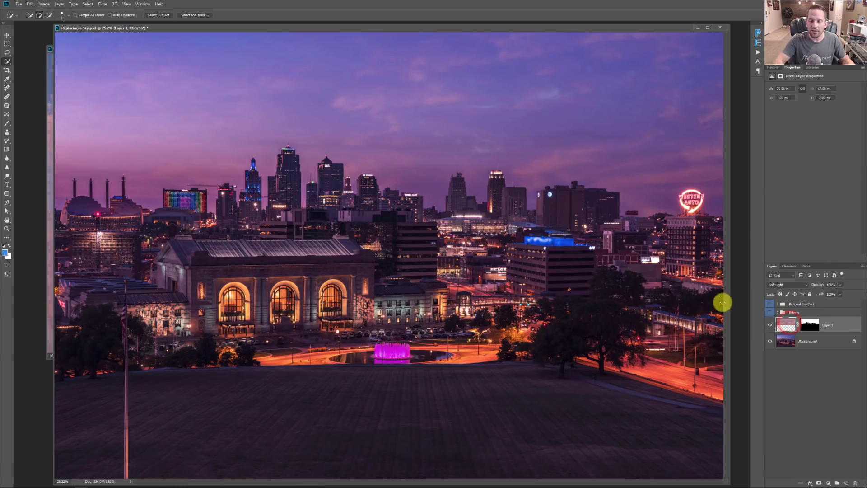
left_click(828, 483)
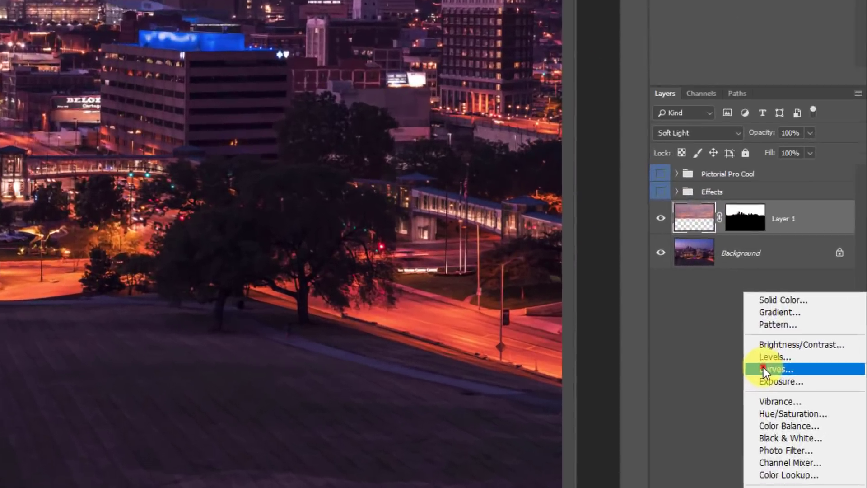
left_click(821, 395)
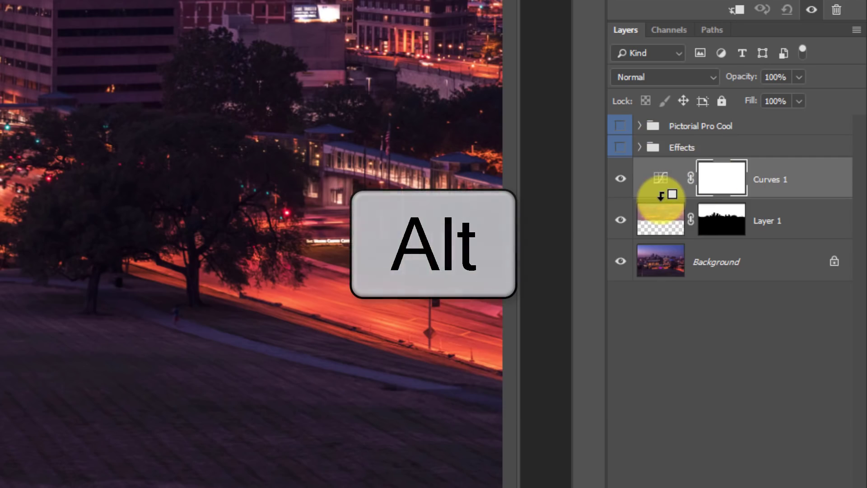
left_click(660, 194, "alt")
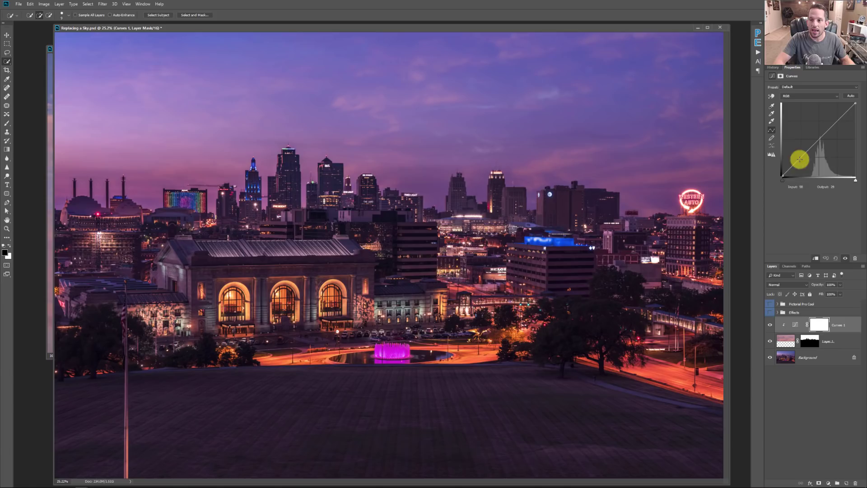
Move the black point and add two curve points to darken and add contrast
left_click_drag(784, 182, 850, 181)
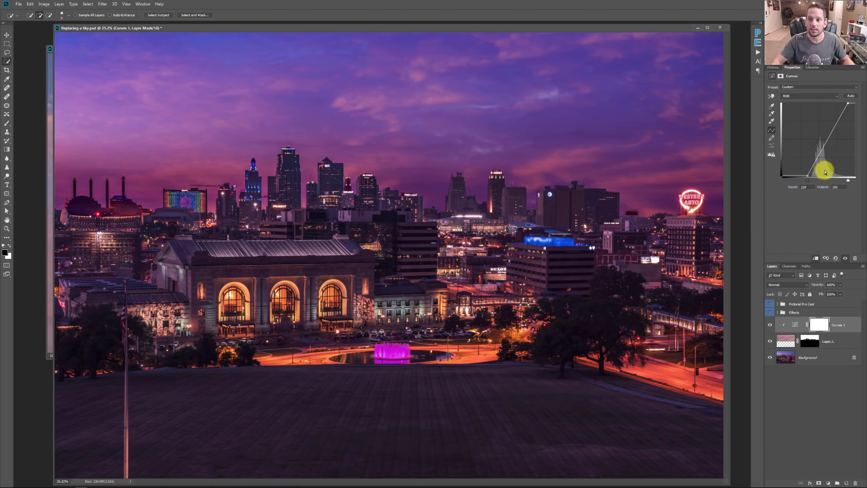
left_click_drag(809, 182, 810, 158)
left_click_drag(834, 121, 835, 121)
Turn on the Effects and Pictorial Pro Cool groups and compare with the cloud sky hidden
left_click(770, 312)
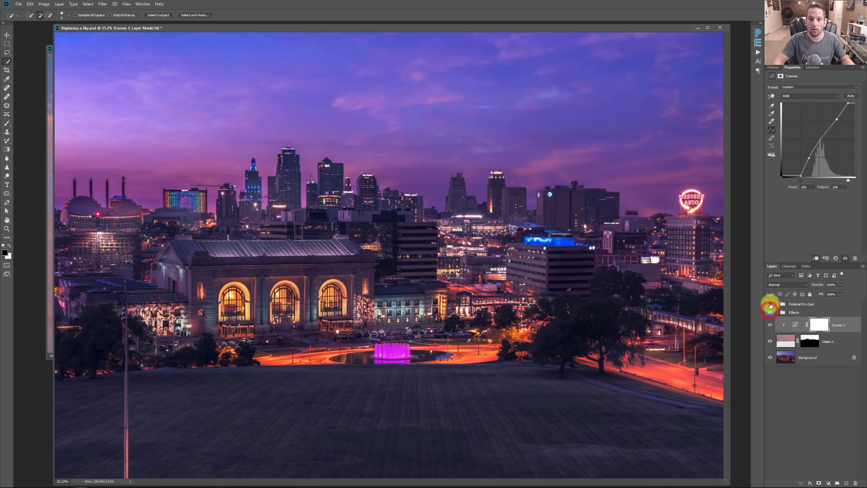
left_click(769, 304)
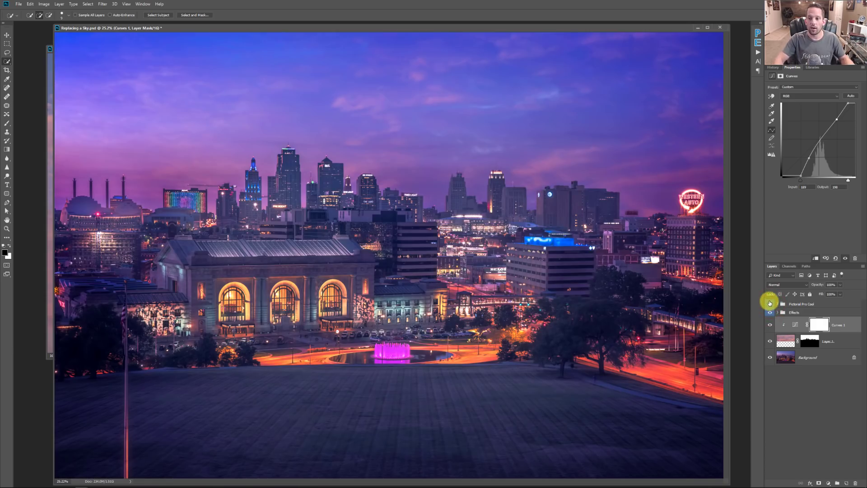
left_click(769, 341)
left_click(769, 341)
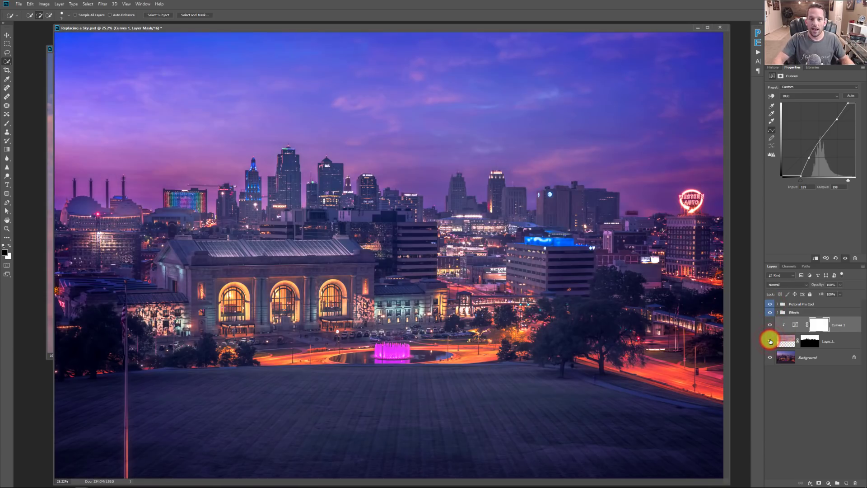
left_click(770, 341)
left_click(770, 339)
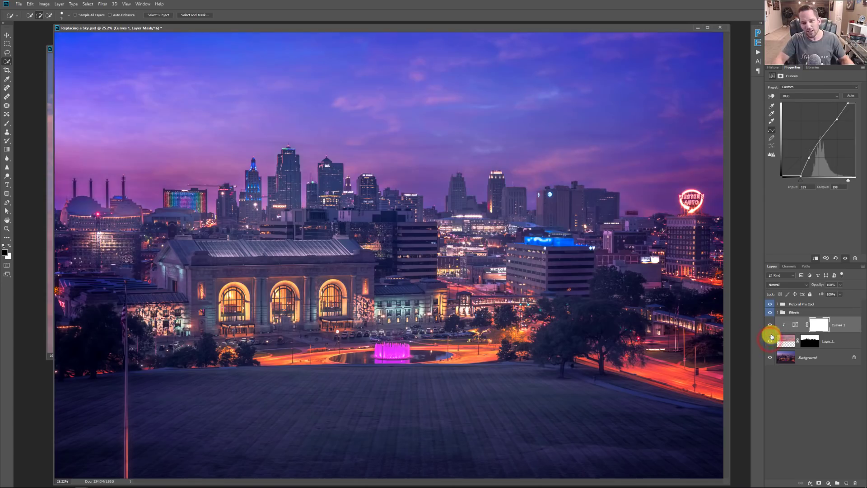
Expand and collapse the Effects and Pictorial Pro Cool groups to review their contents
left_click(779, 312)
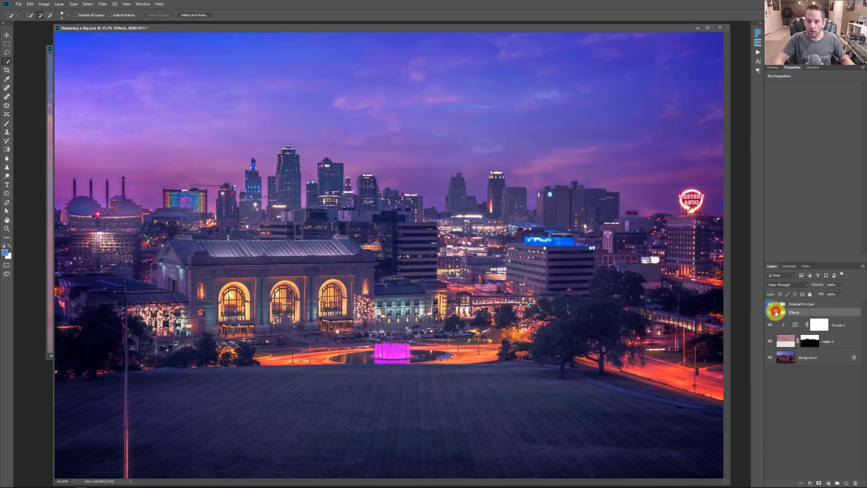
left_click(778, 313)
left_click(778, 312)
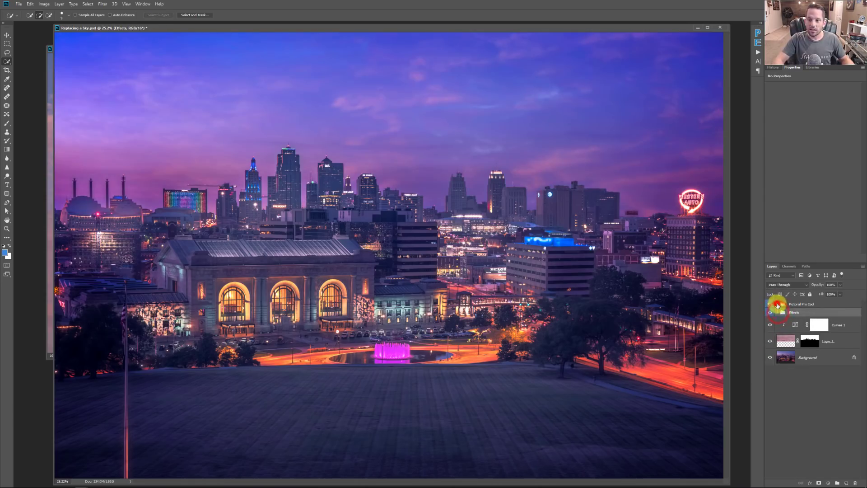
left_click(777, 304)
left_click(777, 305)
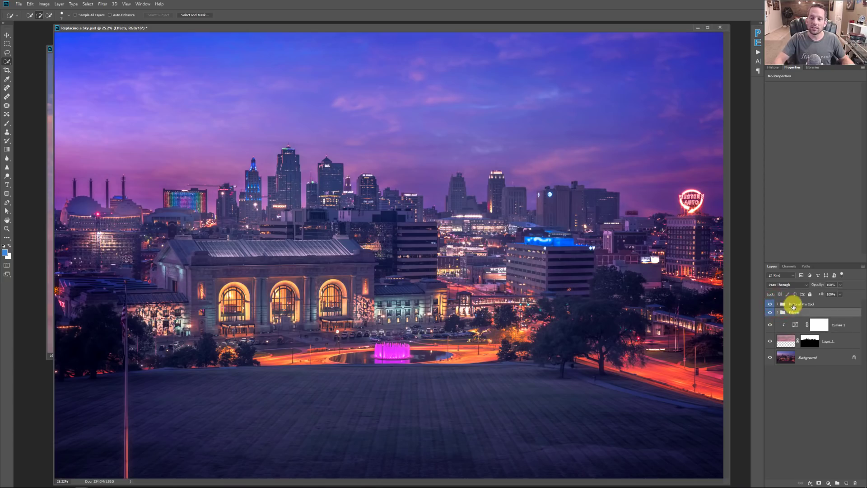